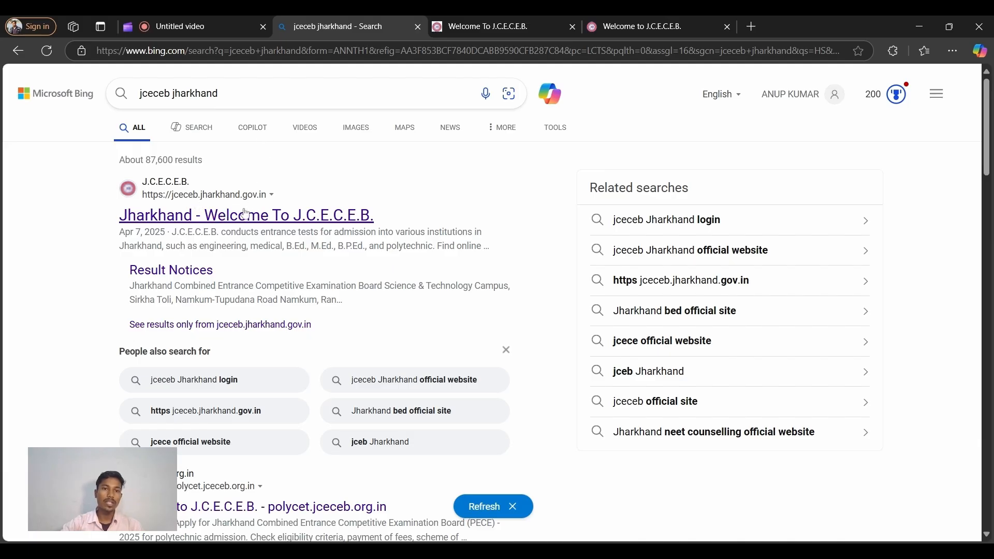
Step: Switch to the J.C.E.C.E.B. homepage and look over its online application links and notices
left_click(482, 29)
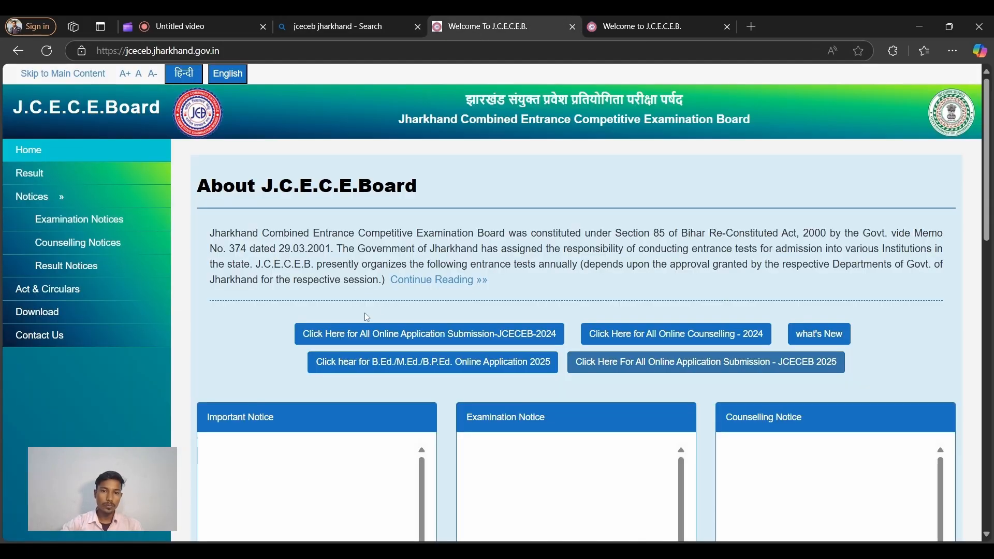
scroll(368, 316, "down", 1)
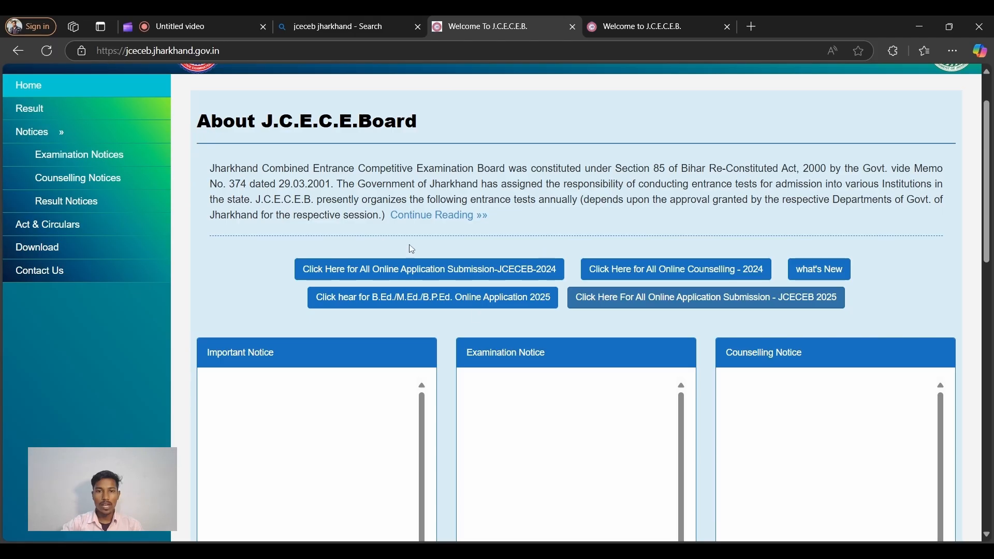
scroll(413, 249, "up", 1)
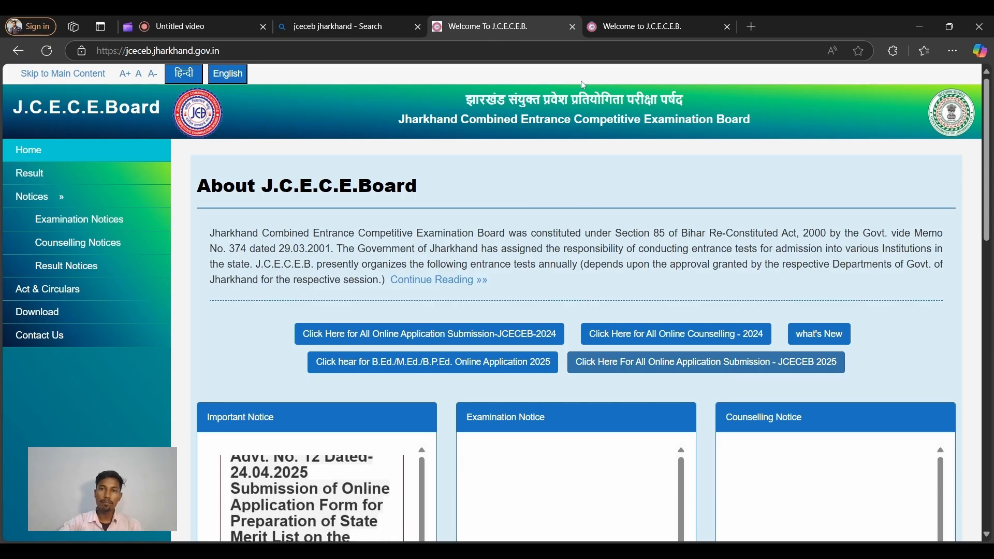
Step: Sign in to the JEE(Main)-2025 state merit list portal with the prefilled credentials and proceed to fill the application form
left_click(629, 32)
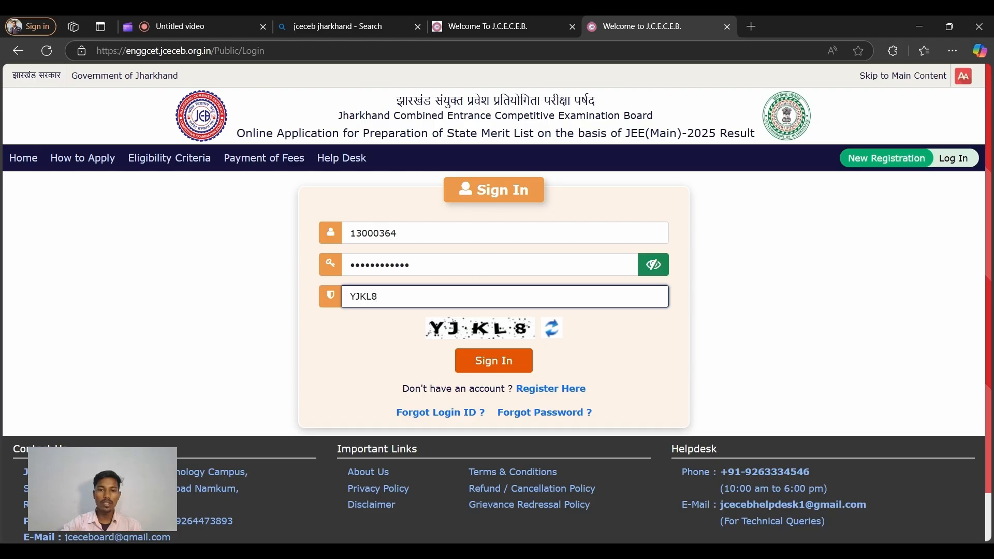
scroll(443, 316, "down", 1)
left_click(461, 310)
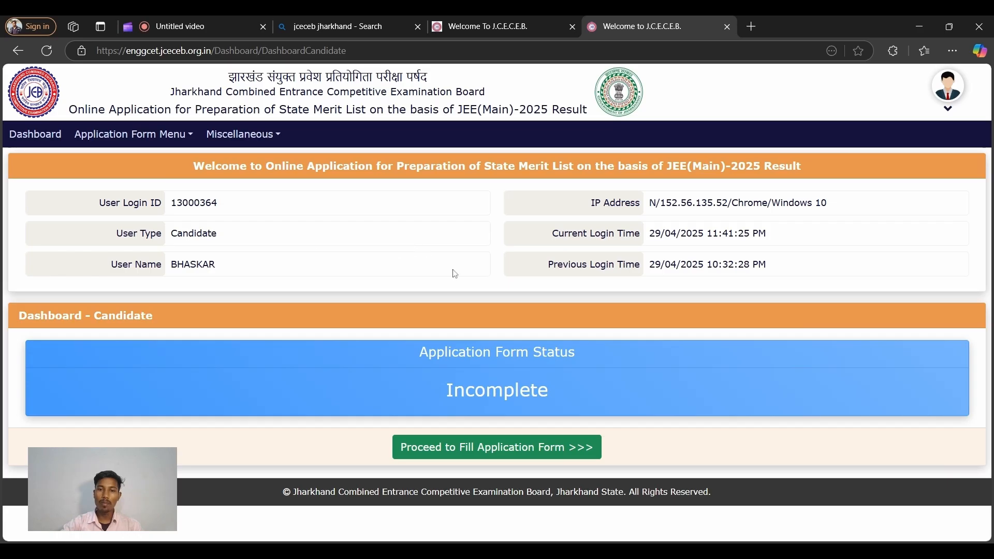
left_click(478, 452)
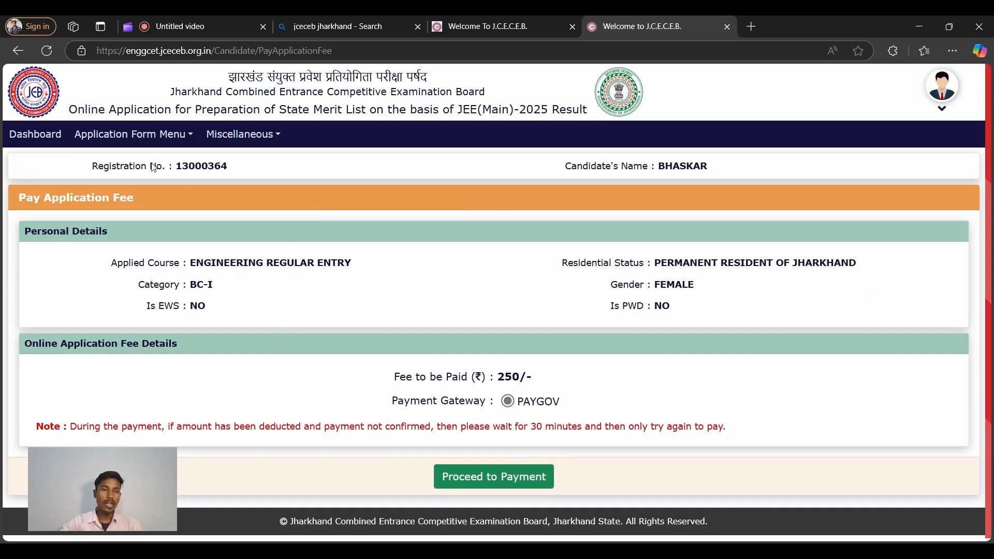
Step: Set the candidate's gender to MALE in the Personal Details and save the section
left_click(133, 145)
left_click(130, 163)
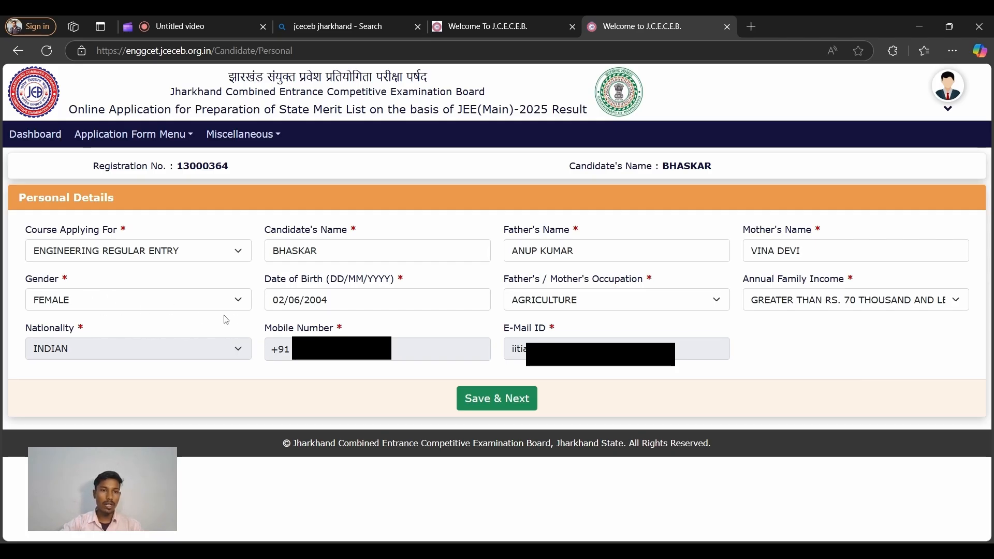
left_click(189, 306)
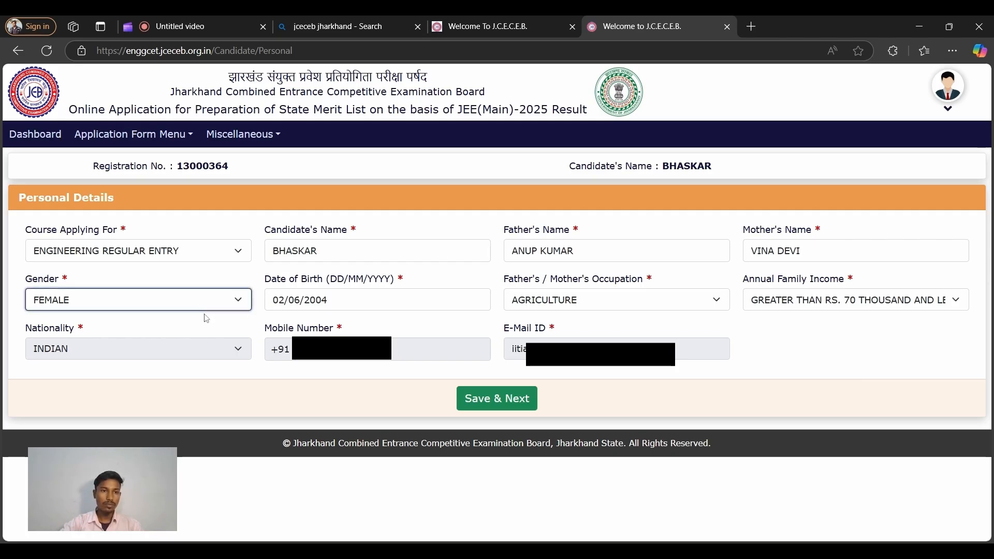
left_click(205, 316)
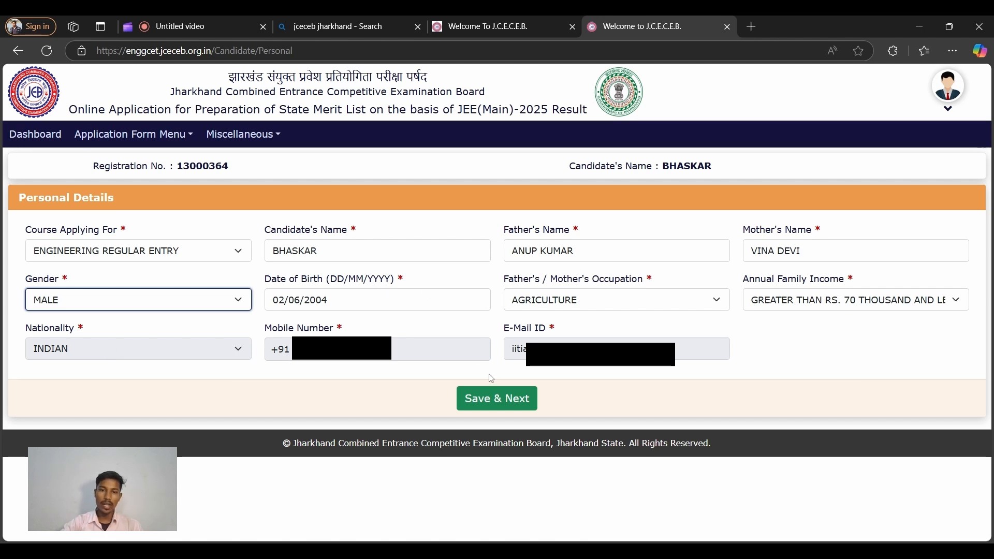
left_click(504, 402)
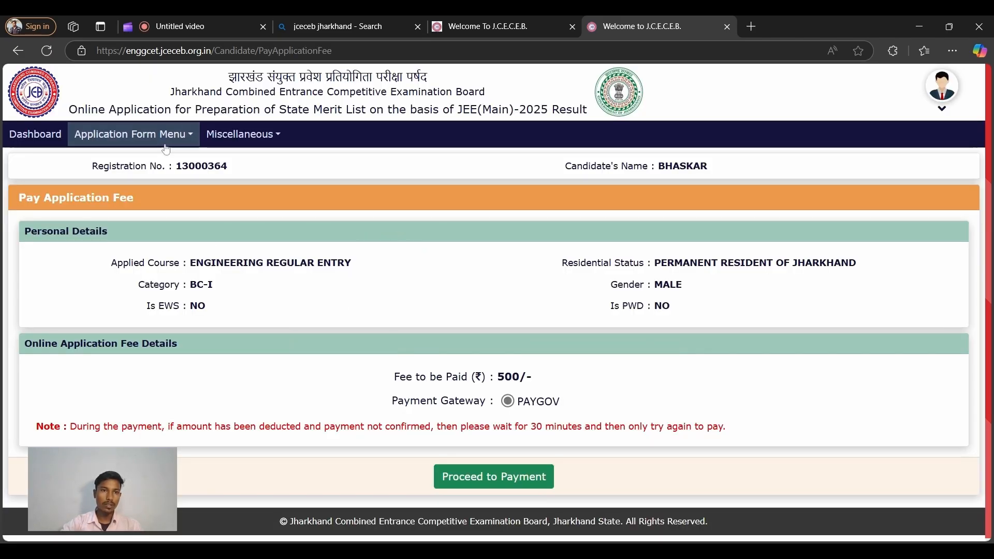
Step: In the Address Details, try NO for the same permanent address, view the extra address fields, and restore YES
left_click(133, 134)
left_click(149, 187)
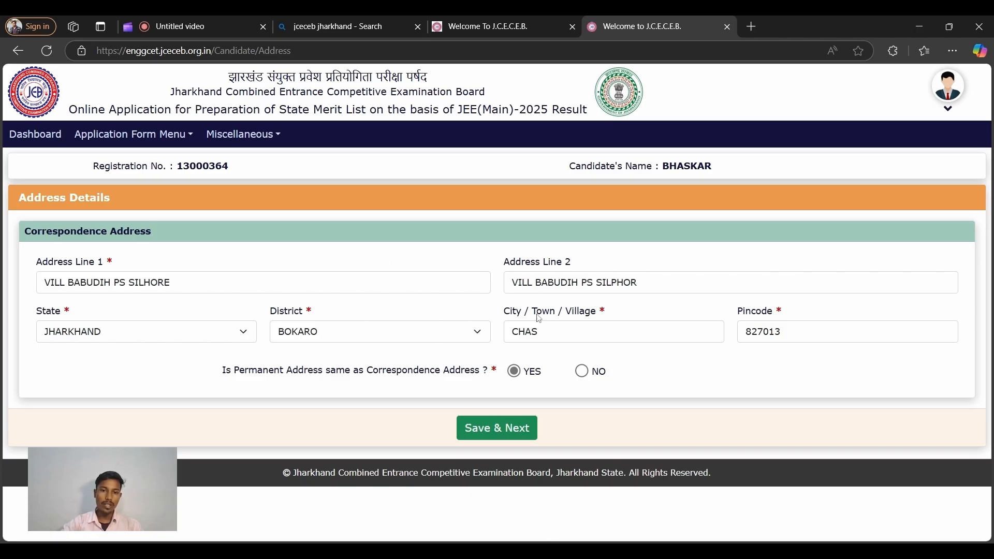
left_click(582, 373)
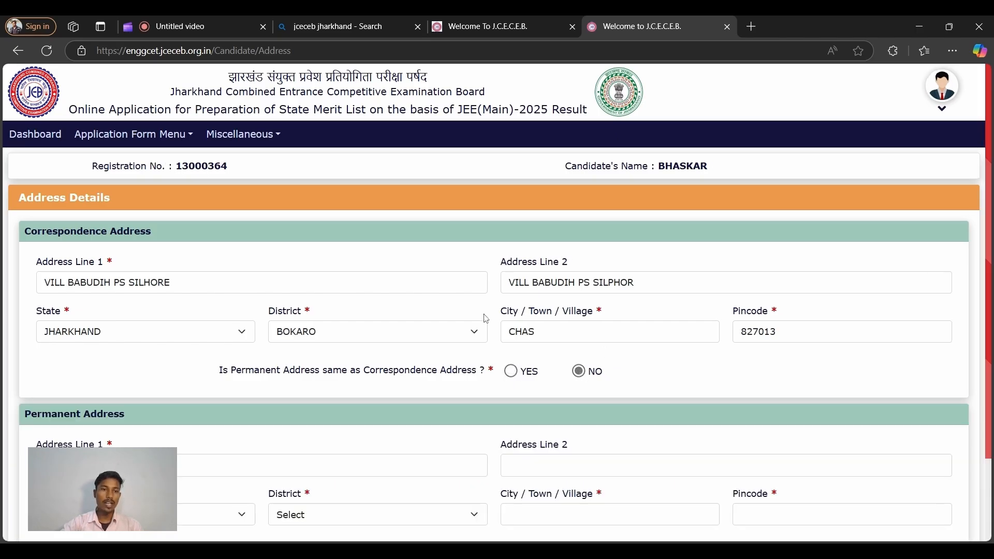
scroll(484, 317, "down", 2)
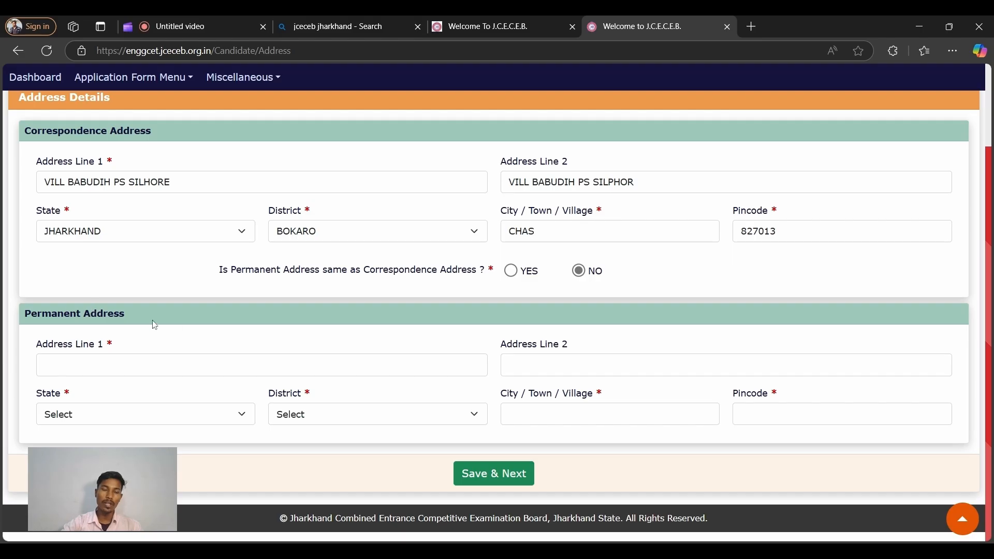
scroll(207, 277, "up", 3)
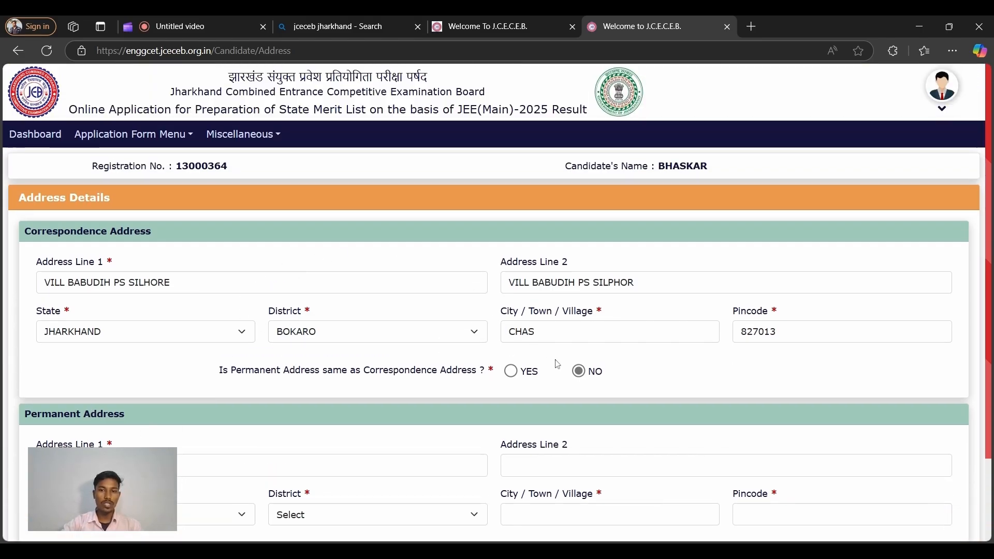
left_click(513, 372)
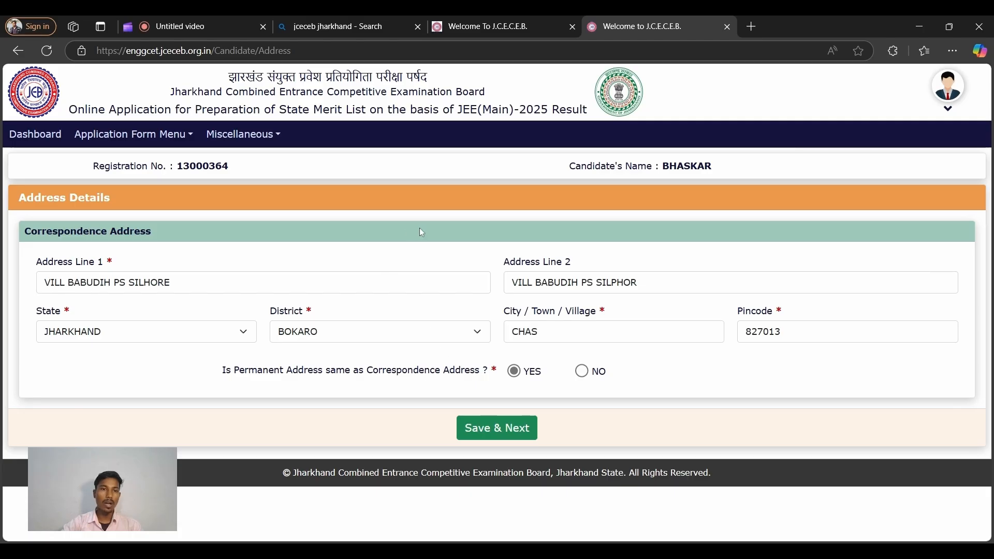
Step: Open the Reservation Details and examine the residential status and category options
left_click(190, 136)
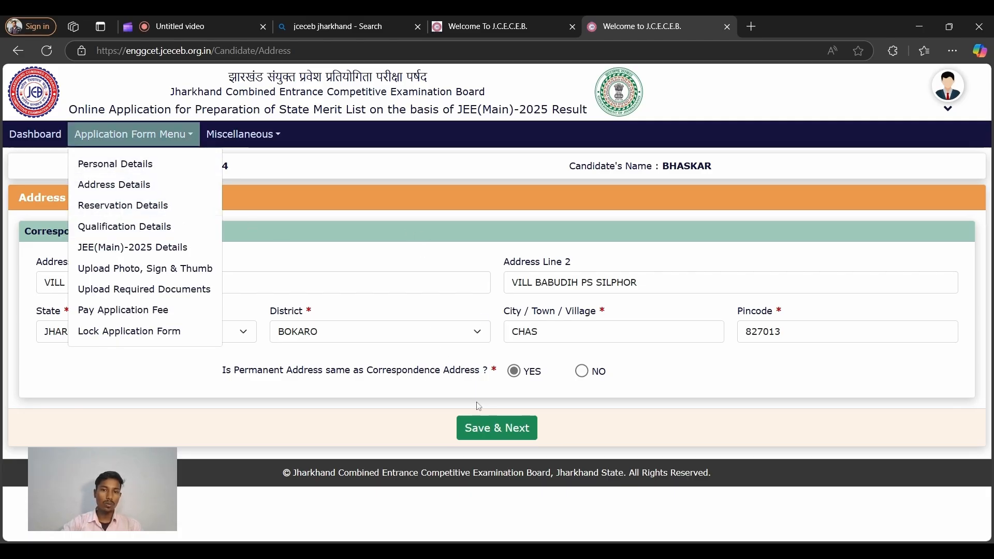
left_click(179, 202)
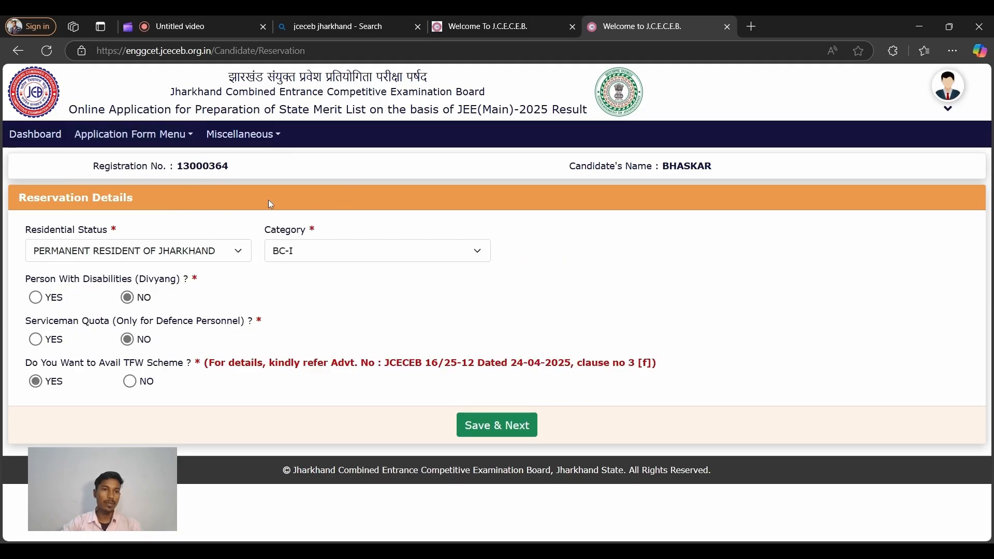
left_click(74, 258)
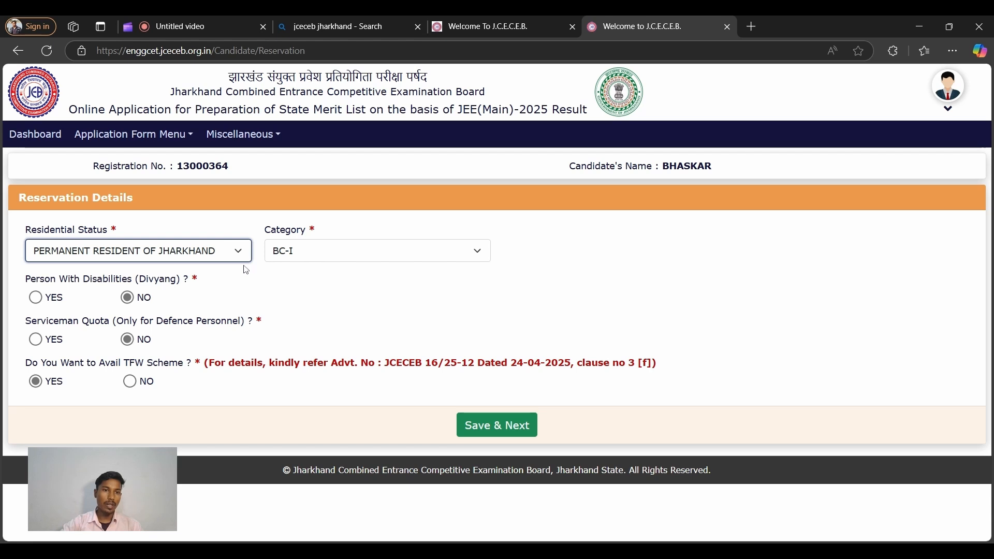
left_click(420, 254)
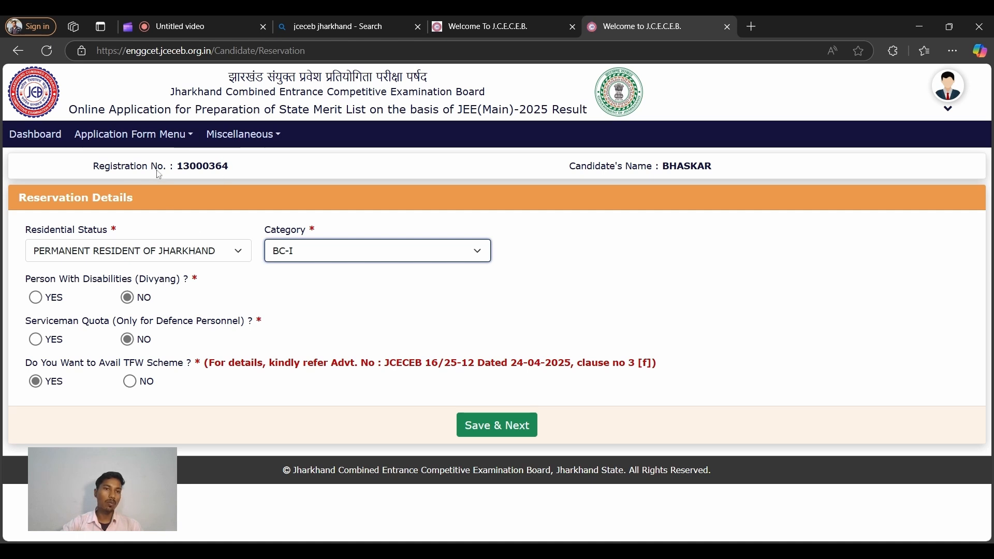
Step: Open the 10TH record in the Qualification Details for editing and save it
left_click(173, 143)
left_click(165, 228)
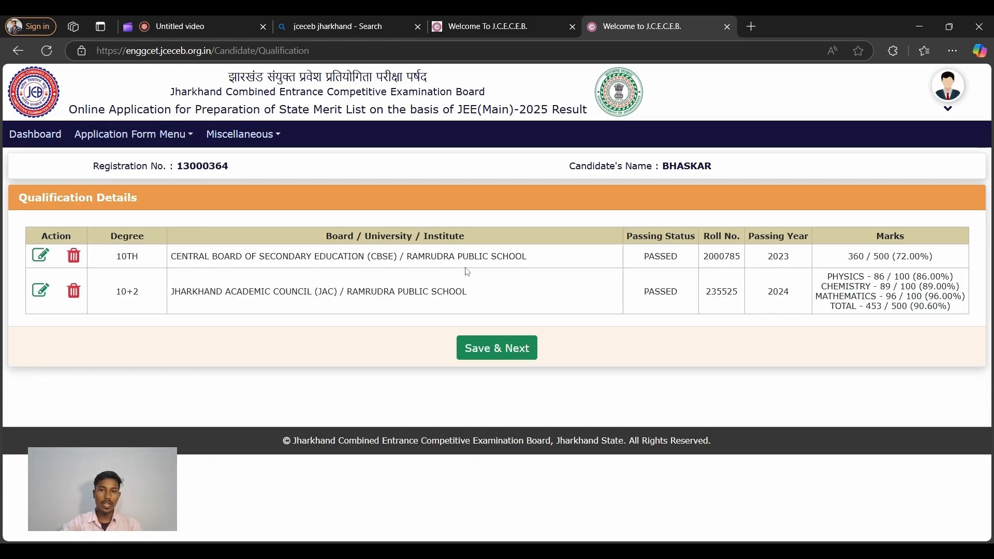
left_click(42, 258)
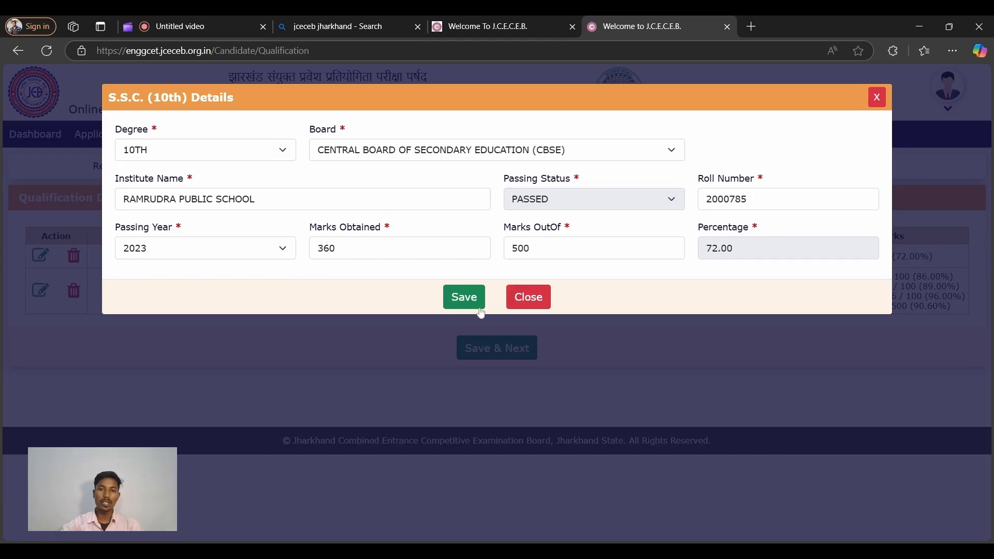
left_click(464, 298)
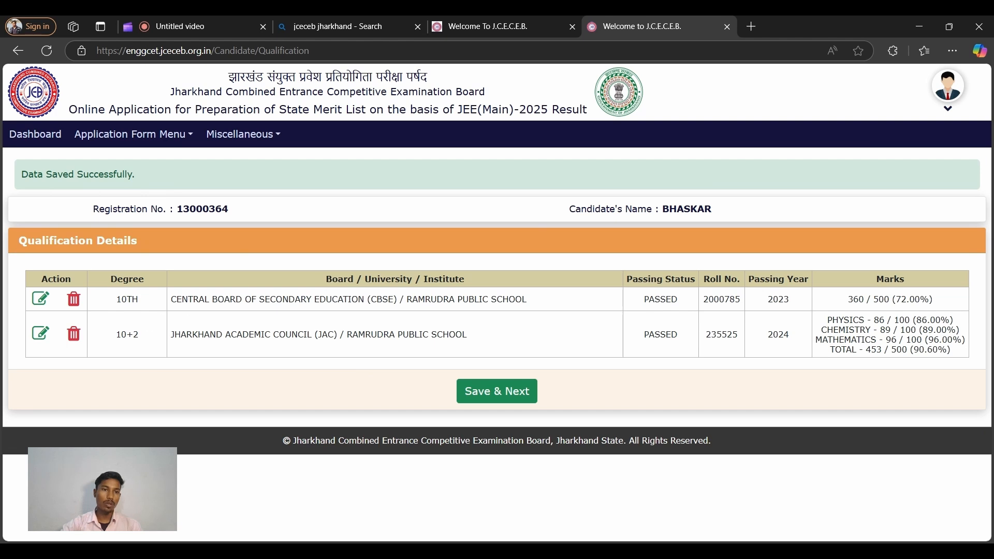
Step: Open the 10+2 record, check its passing status and first subject options, and save the record
left_click(42, 333)
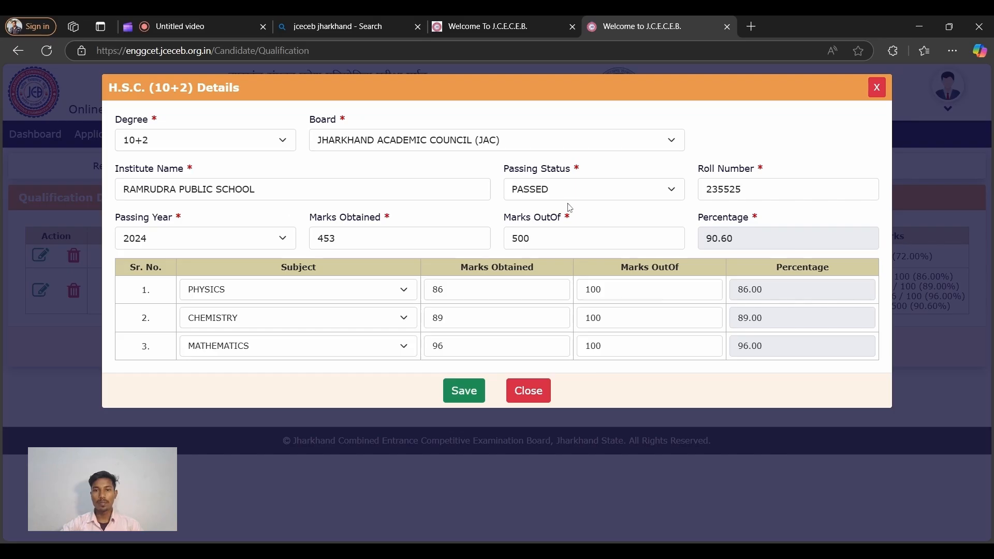
left_click(556, 190)
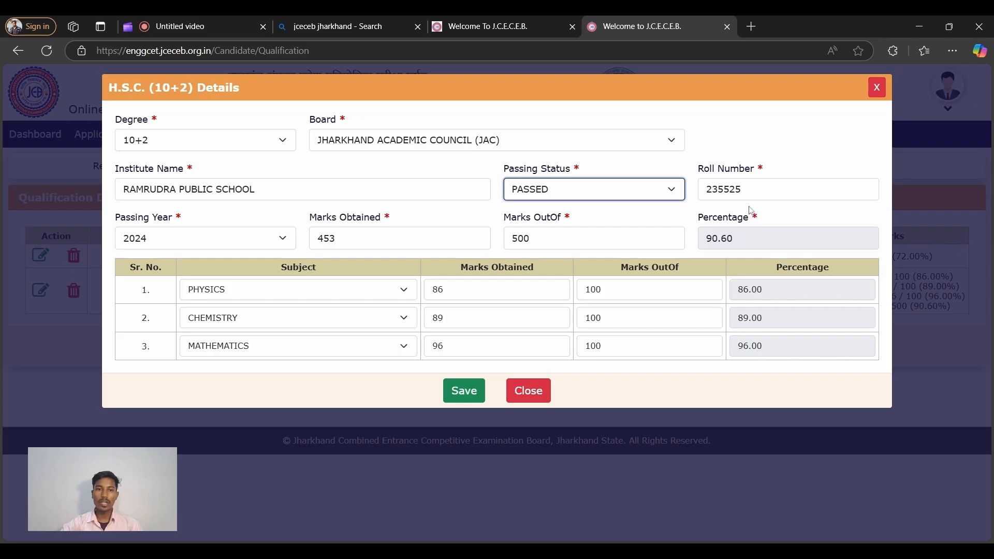
left_click(274, 213)
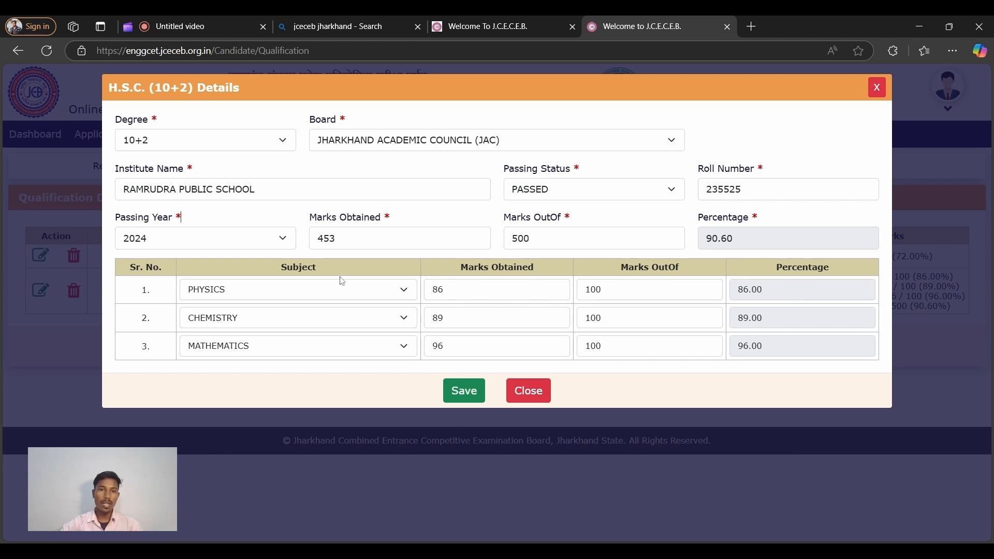
left_click(388, 291)
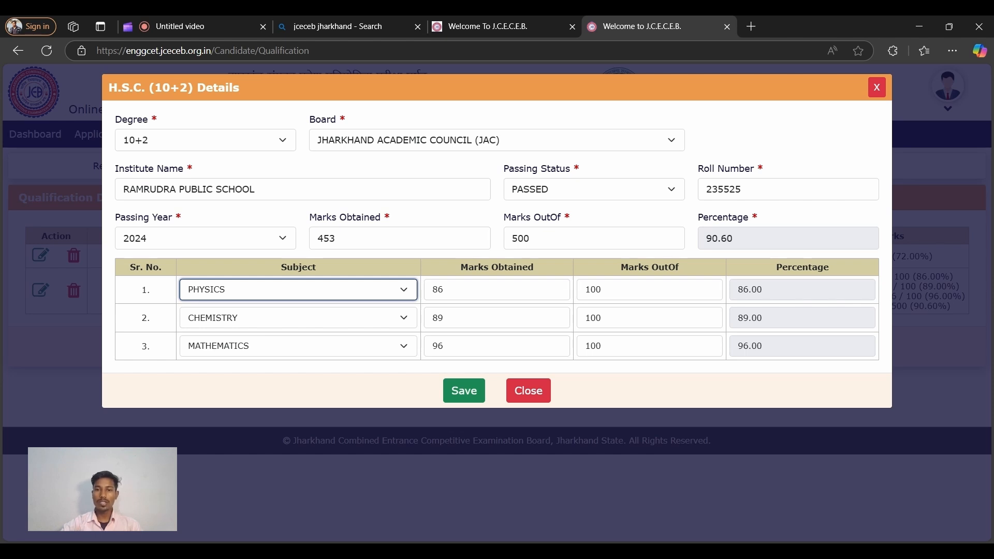
left_click(464, 391)
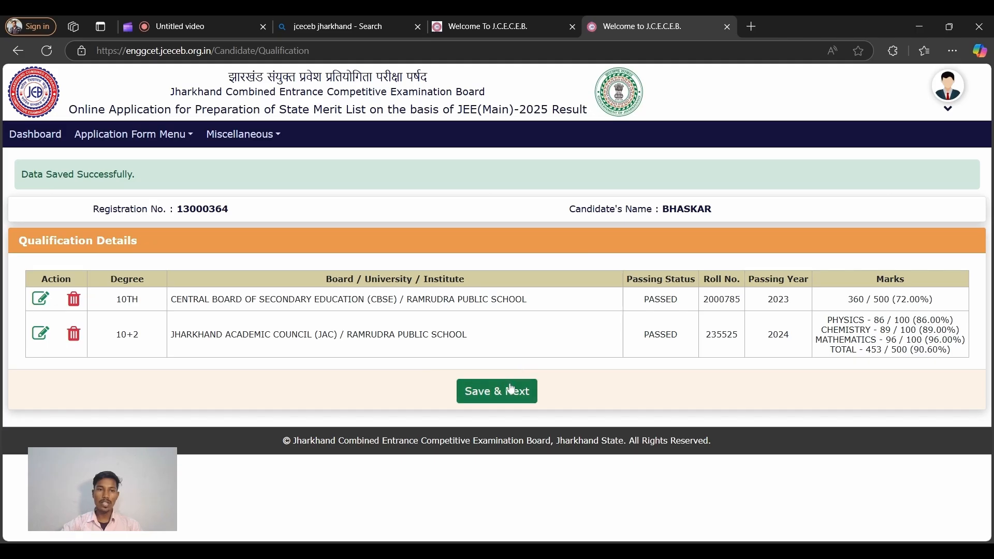
Step: Open the JEE(Main)-2025 Details and review the application number, roll number, NTA score and common rank fields
left_click(240, 145)
left_click(155, 136)
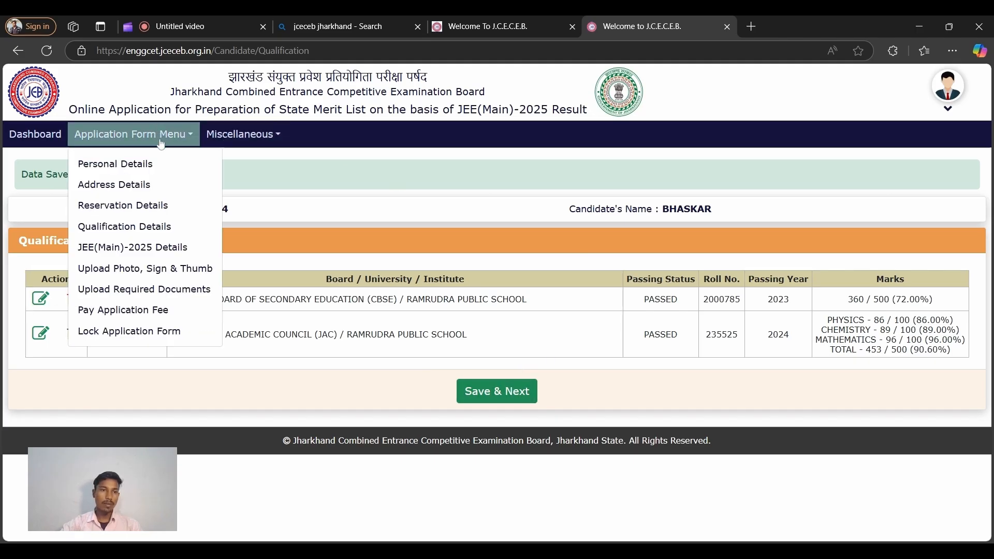
left_click(135, 248)
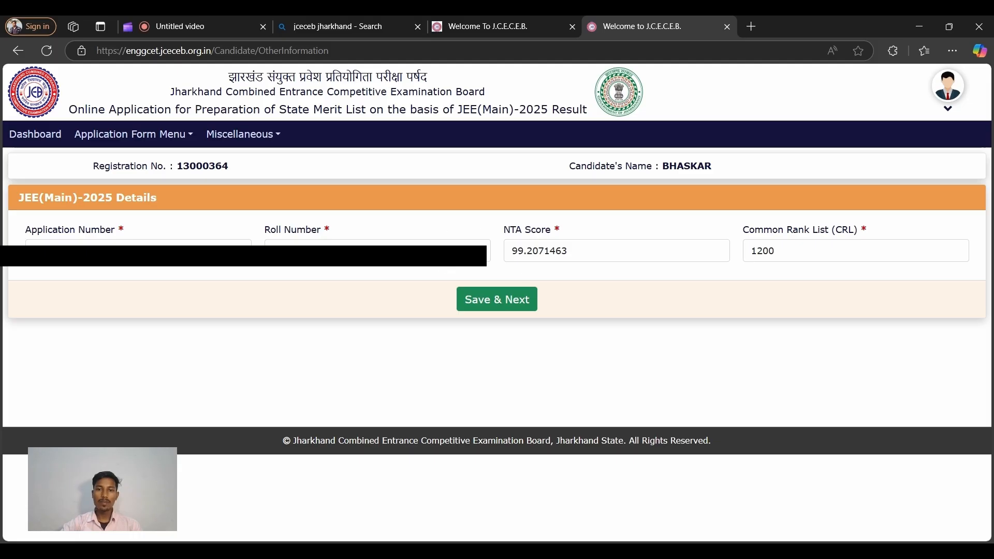
Step: Open the photo, signature and thumb upload section and read through the instructions for all three images
left_click(176, 145)
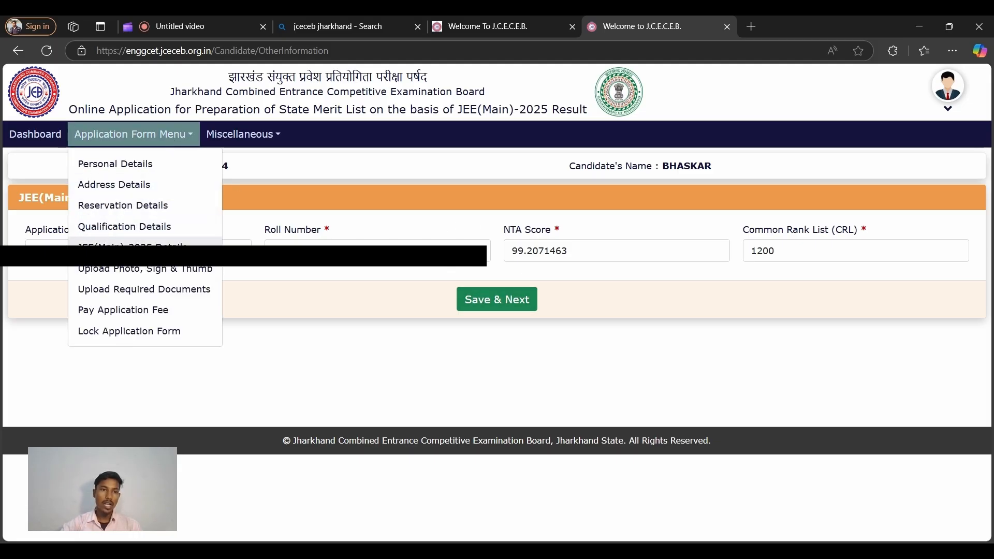
left_click(178, 268)
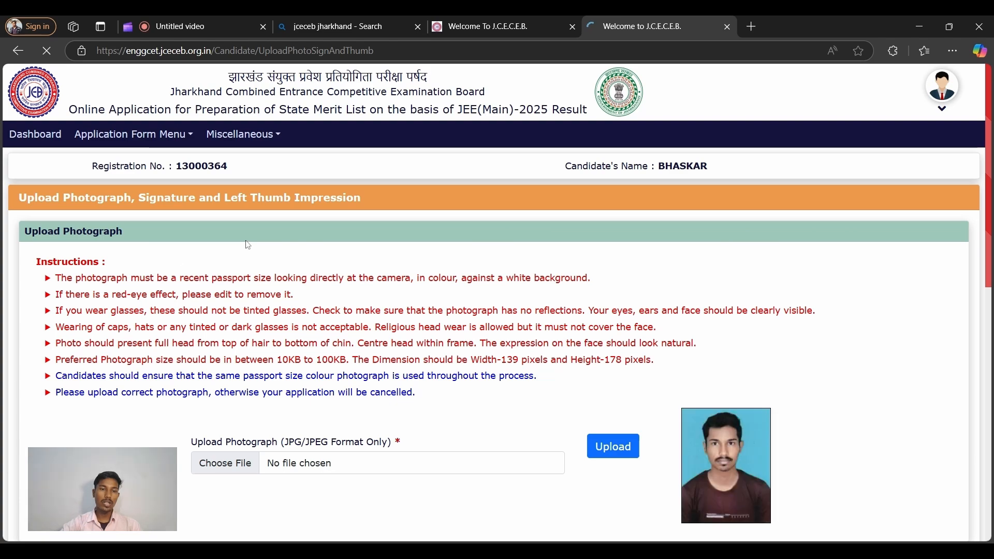
scroll(248, 245, "down", 10)
scroll(249, 243, "up", 7)
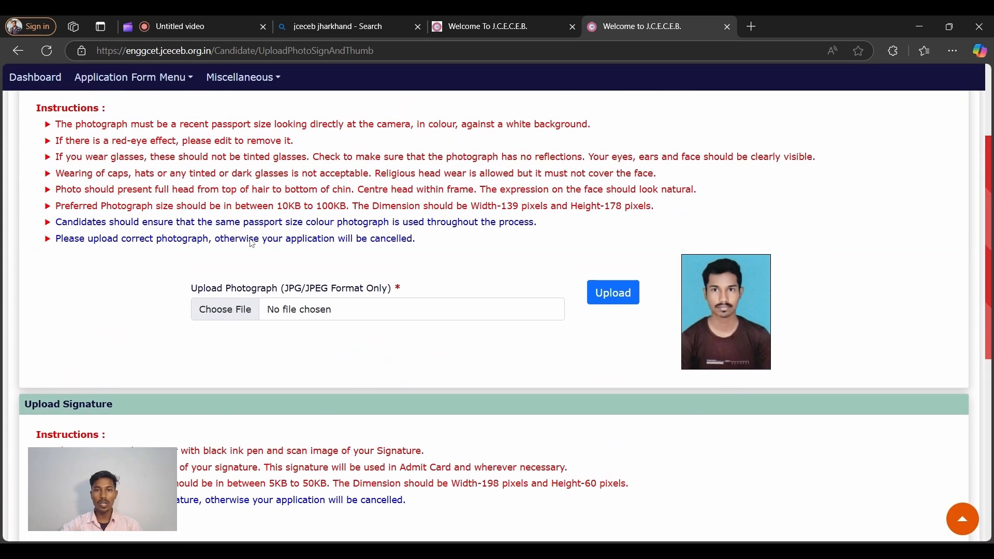
scroll(101, 186, "up", 3)
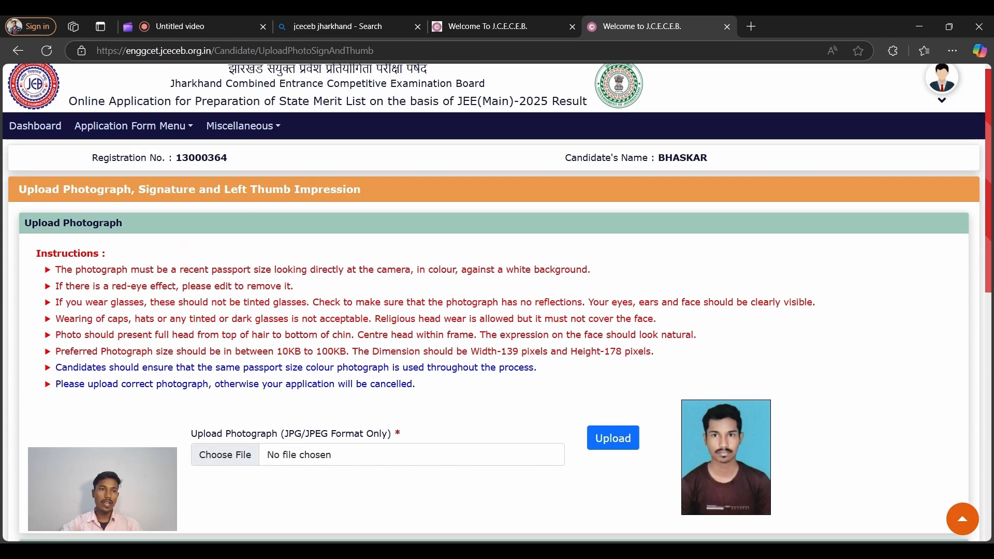
scroll(101, 185, "down", 1)
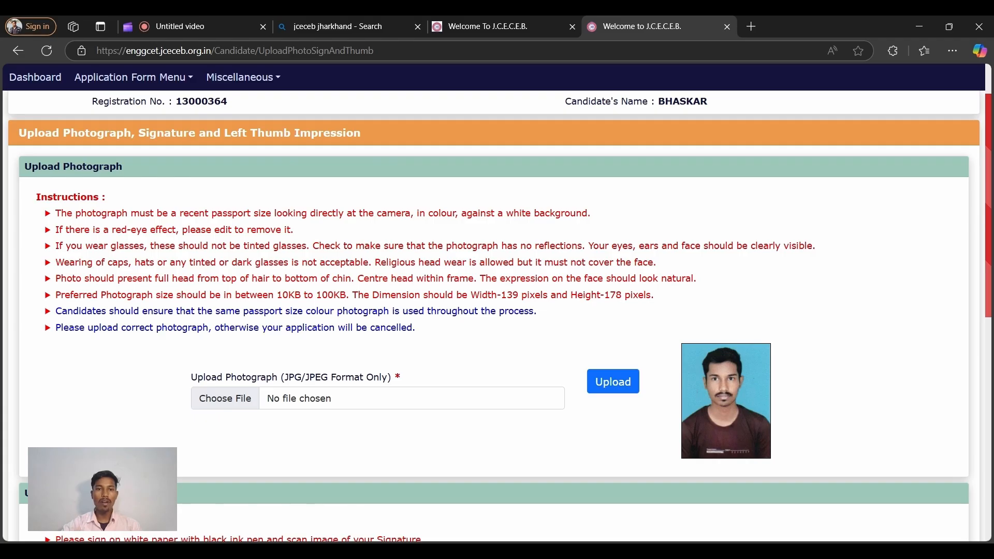
scroll(607, 228, "down", 2)
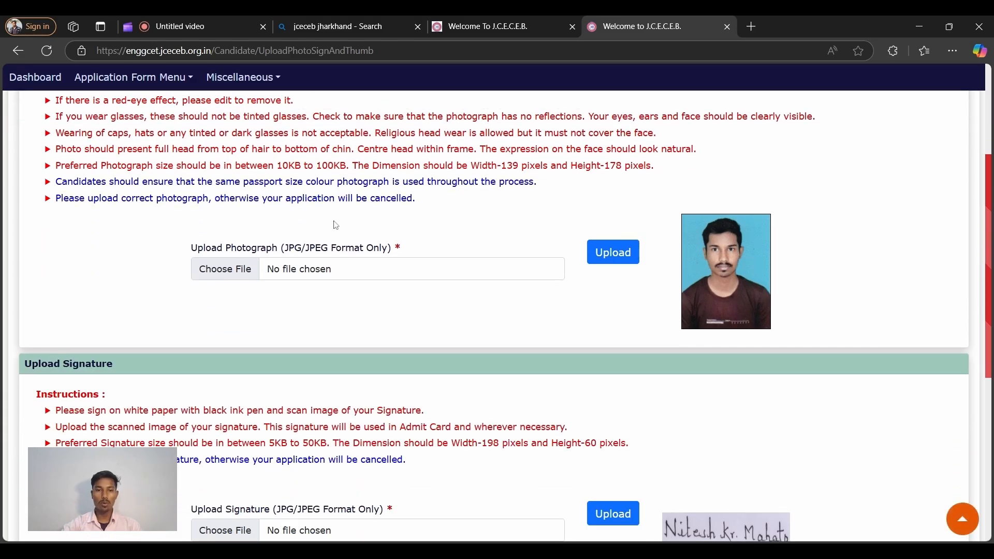
scroll(336, 226, "down", 2)
scroll(175, 232, "down", 1)
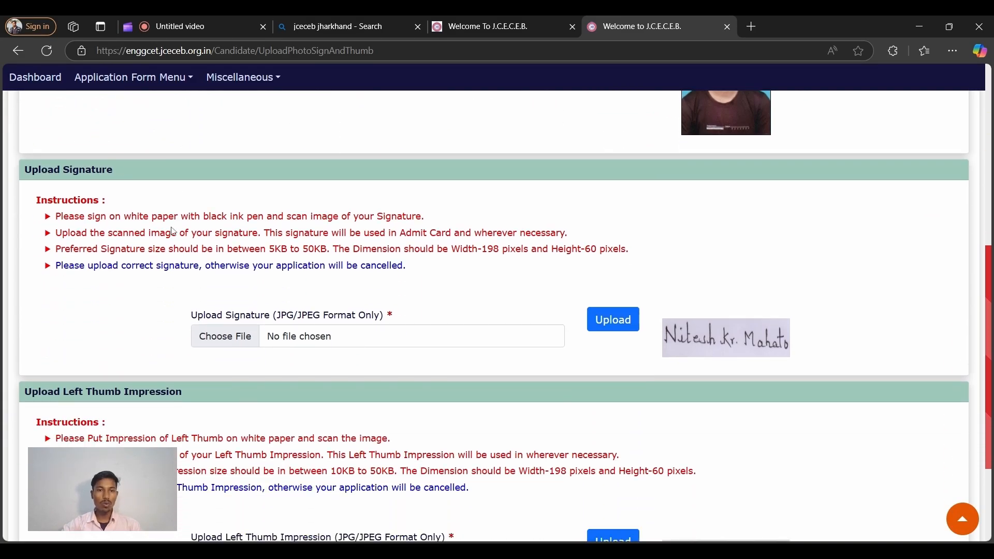
scroll(443, 263, "down", 2)
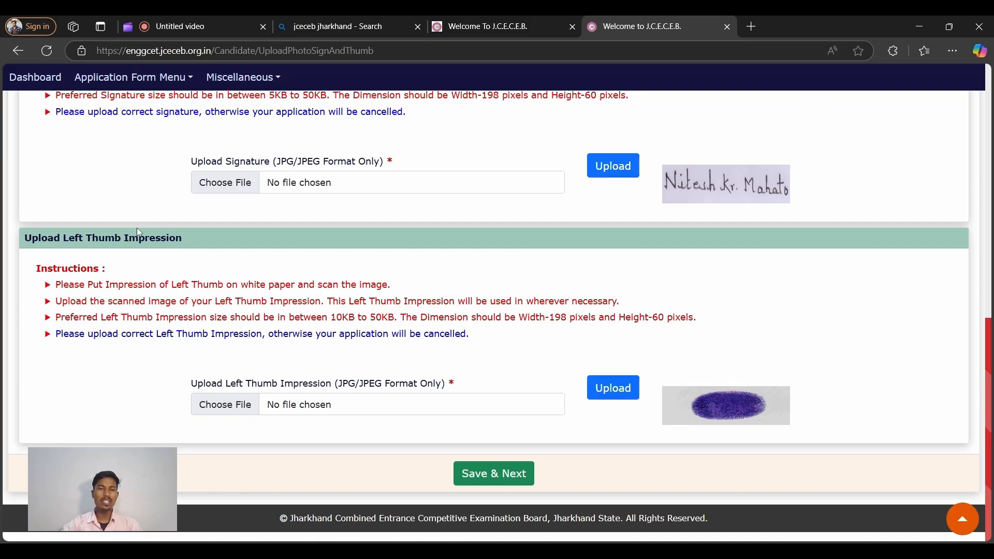
Step: Examine the photograph's instructions on background, file size and dimensions, together with its upload field and preview
scroll(161, 238, "up", 6)
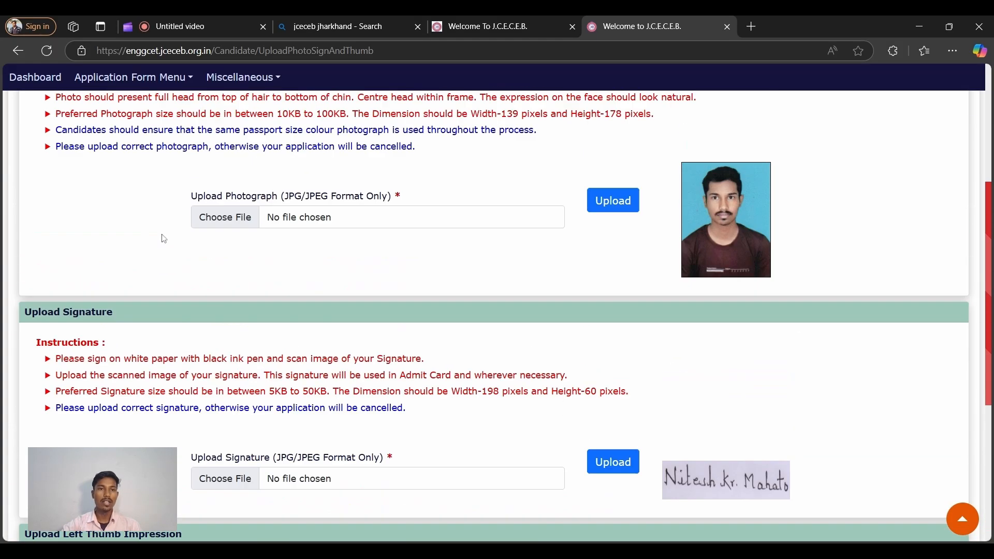
scroll(220, 230, "up", 3)
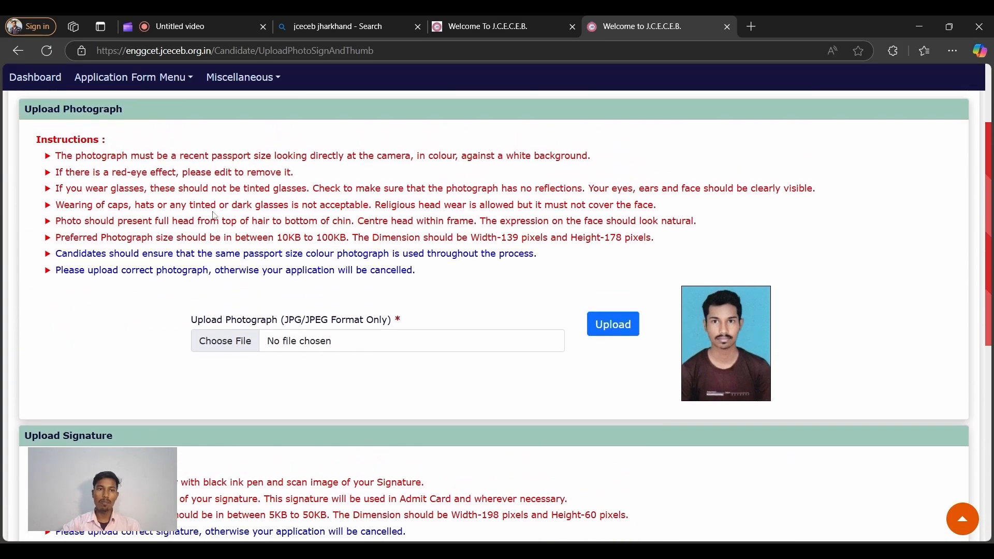
scroll(135, 201, "down", 1)
scroll(94, 197, "up", 3)
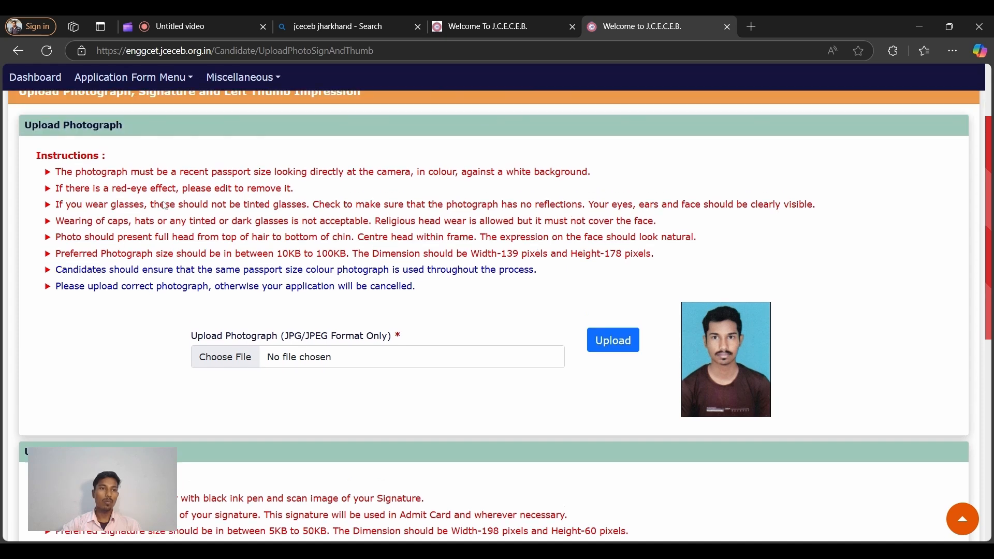
scroll(76, 221, "down", 1)
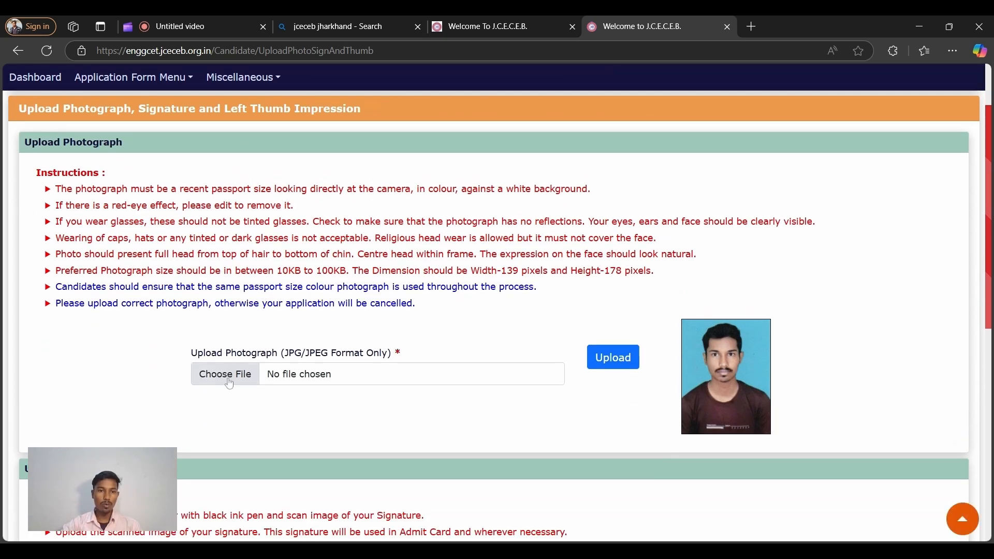
scroll(227, 310, "down", 2)
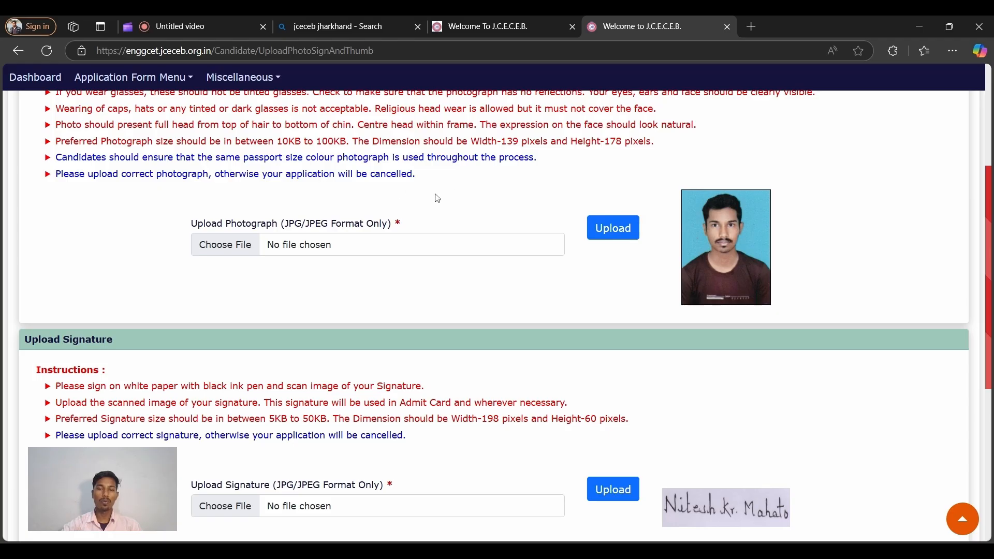
scroll(433, 200, "down", 1)
scroll(500, 208, "up", 1)
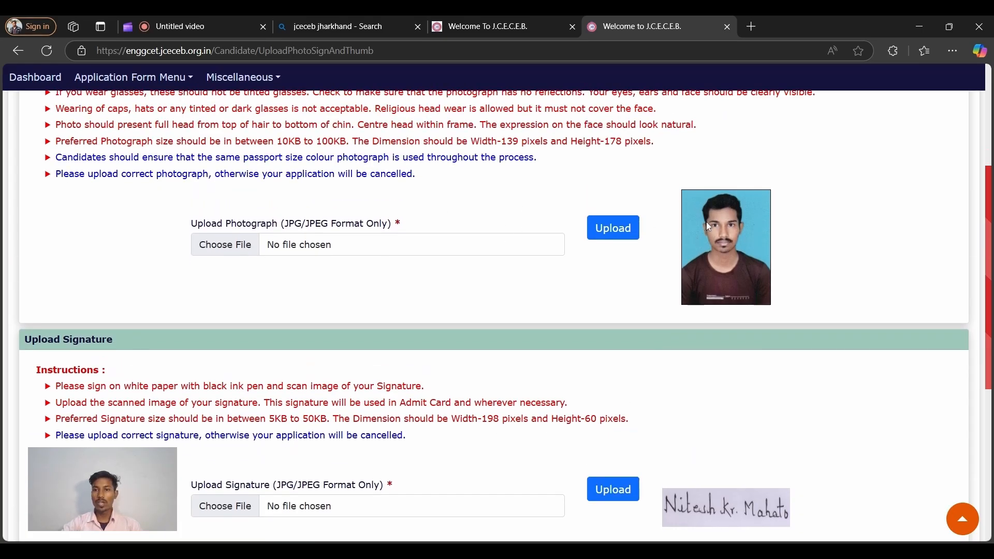
Step: Review the file size, dimension and format requirements for the signature and left thumb impression against their previews
scroll(741, 200, "down", 3)
scroll(767, 187, "up", 2)
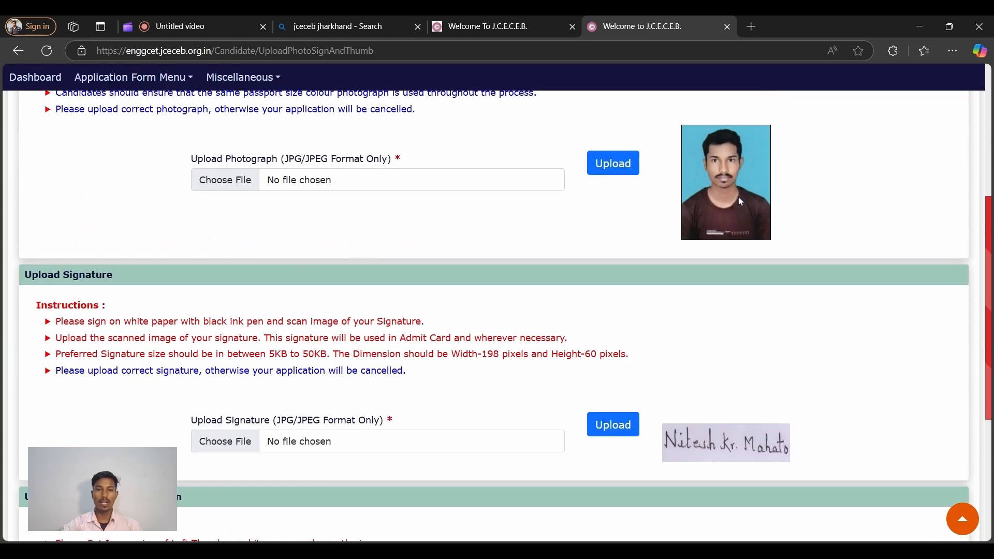
scroll(286, 252, "down", 3)
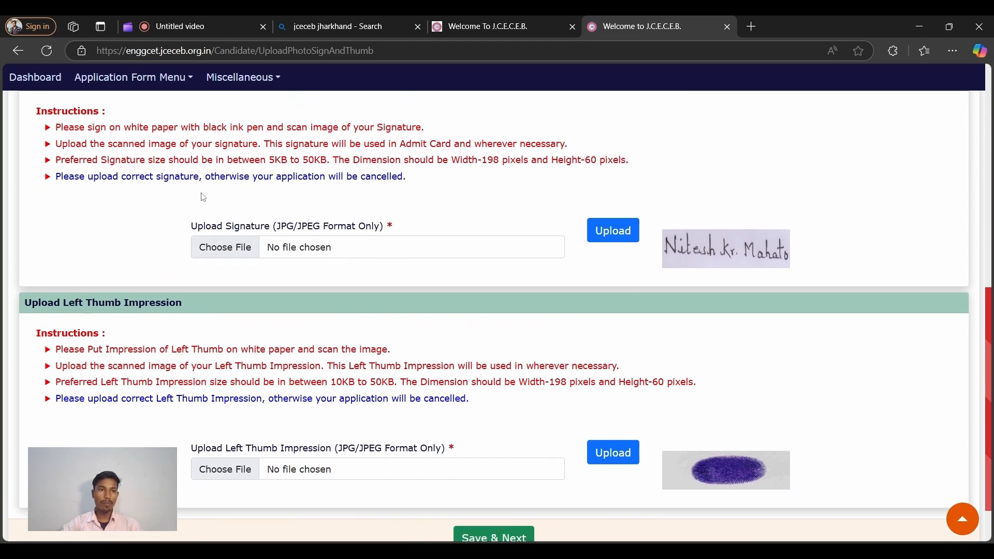
scroll(203, 197, "up", 1)
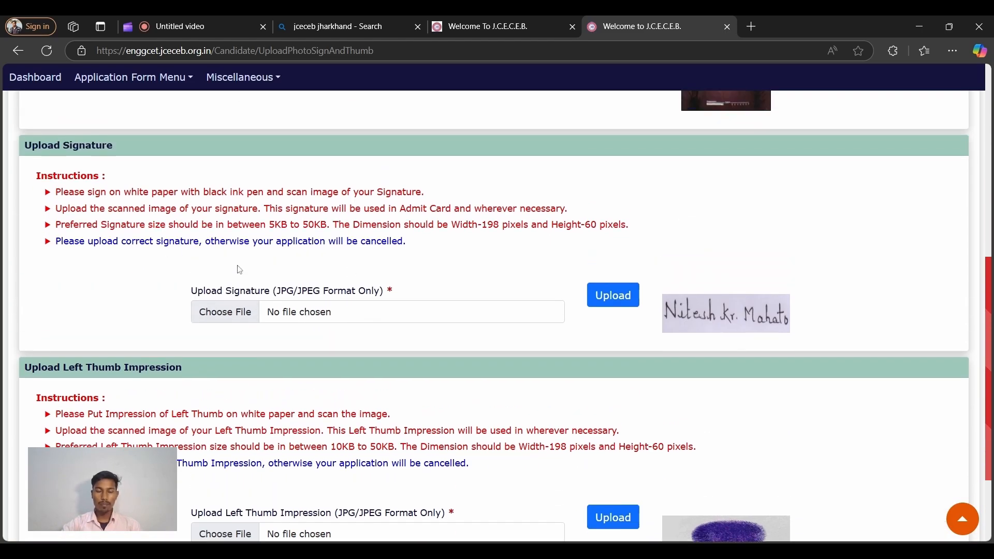
scroll(238, 268, "down", 1)
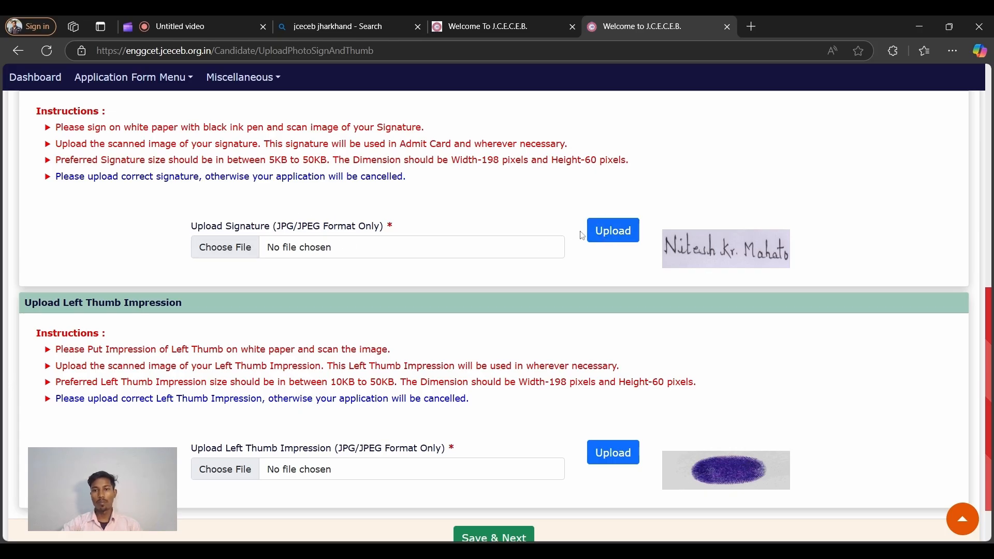
scroll(595, 241, "down", 1)
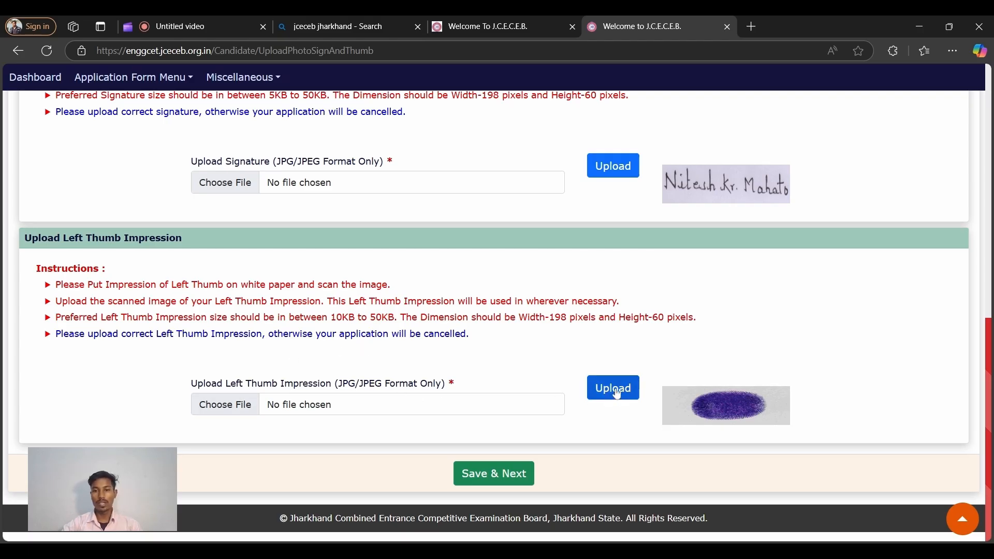
scroll(704, 394, "up", 4)
scroll(695, 376, "down", 4)
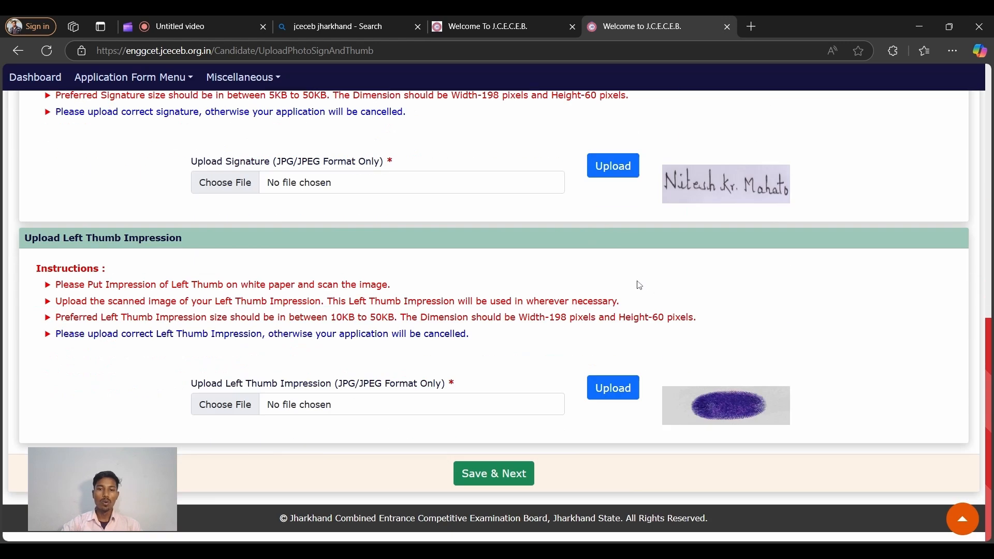
scroll(178, 158, "up", 6)
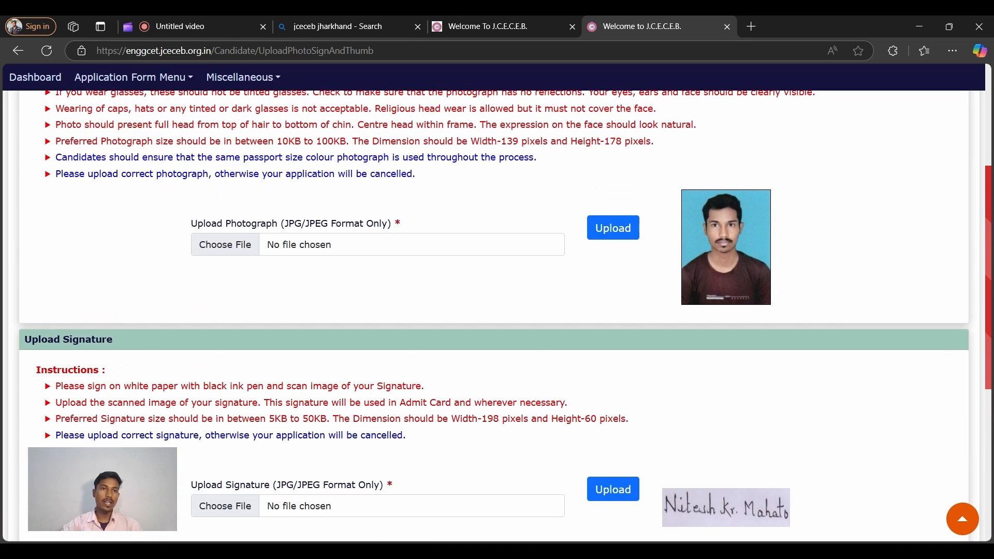
Step: Open the Upload Required Documents section and check the JEE(Main)-2025 Score Card entry
left_click(166, 83)
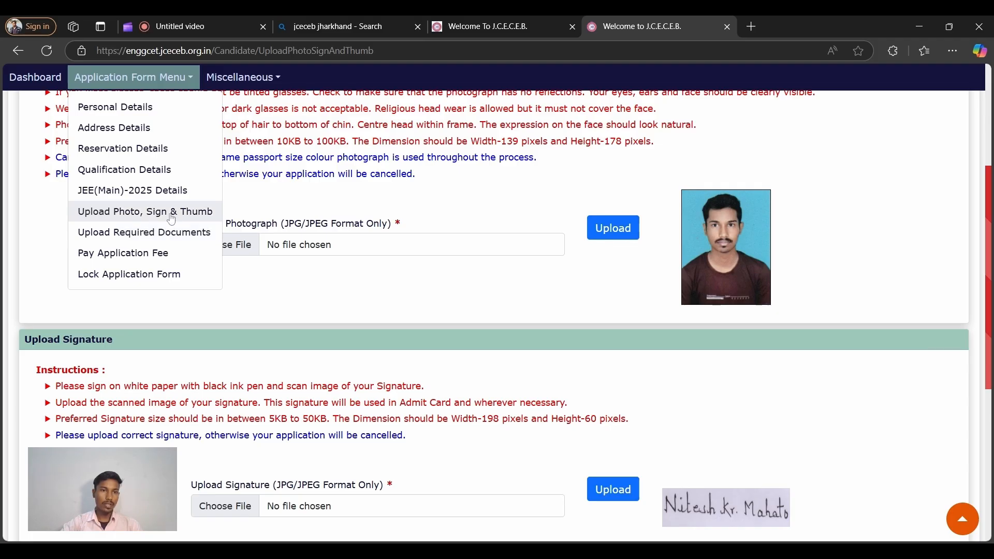
left_click(170, 234)
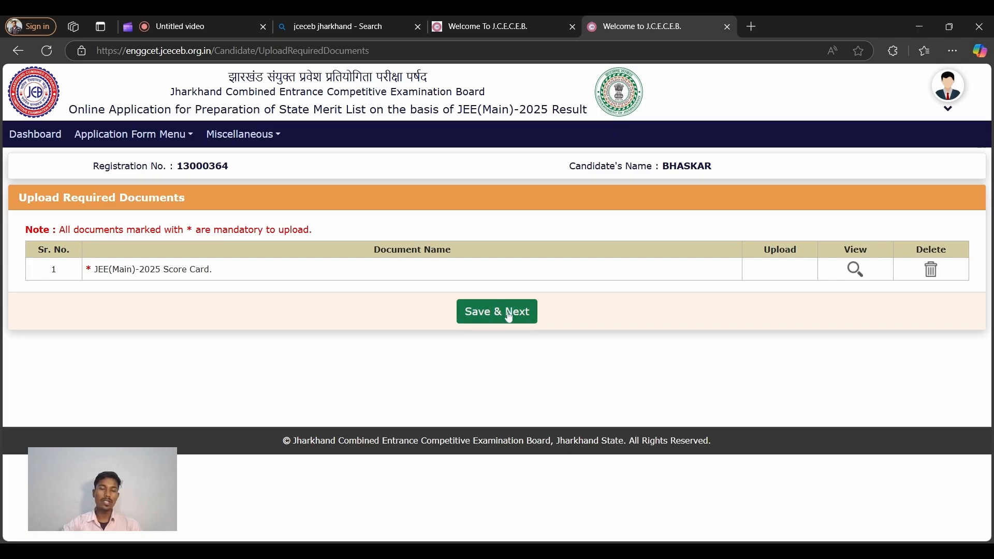
Step: Proceed to pay the application fee through PAYGOV and choose UPI as the payment mode, opening the Virtual Payment Address for entry
left_click(176, 137)
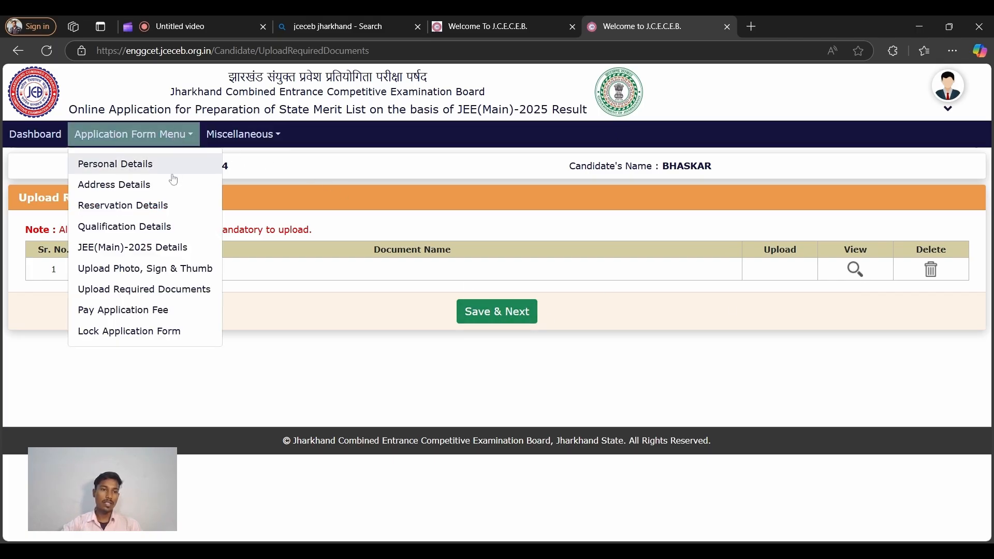
left_click(159, 311)
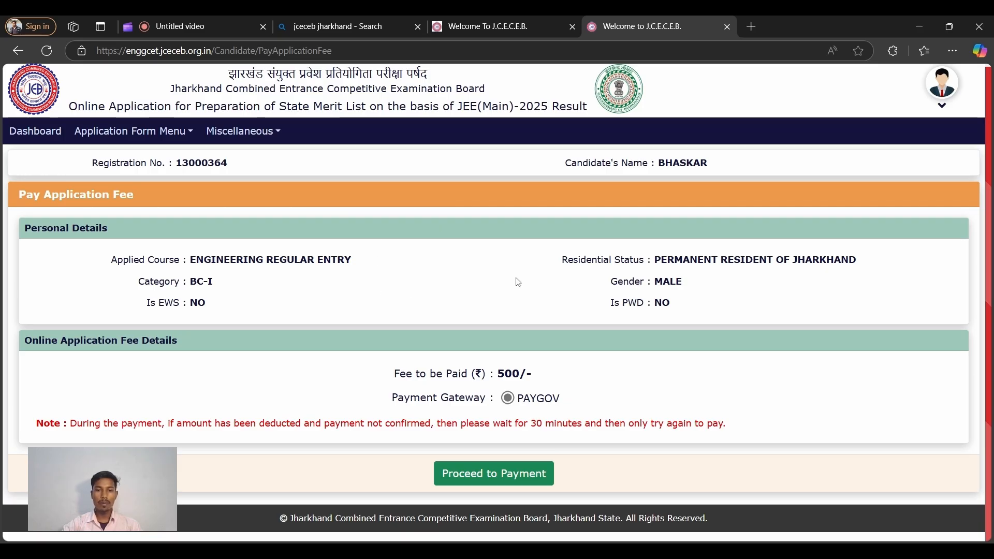
left_click(481, 475)
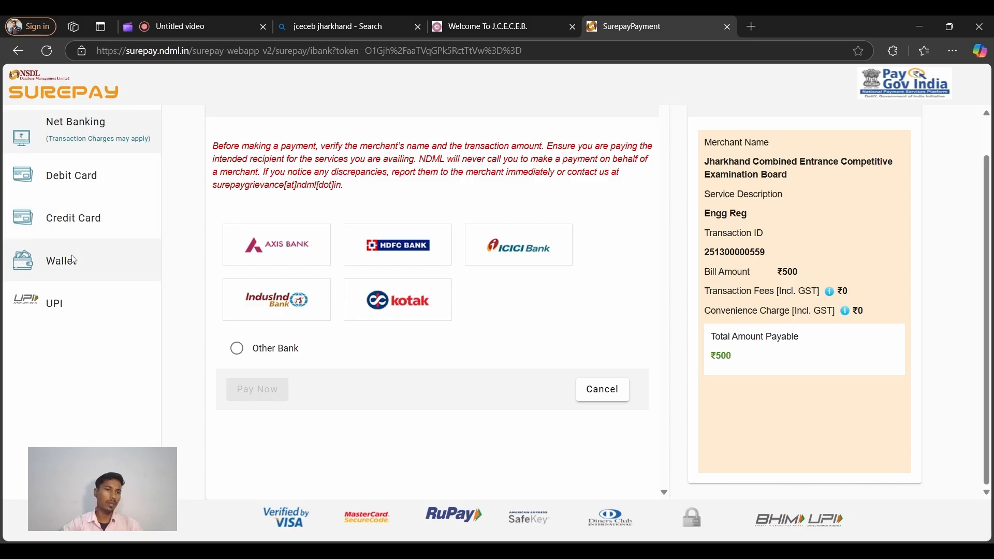
left_click(62, 290)
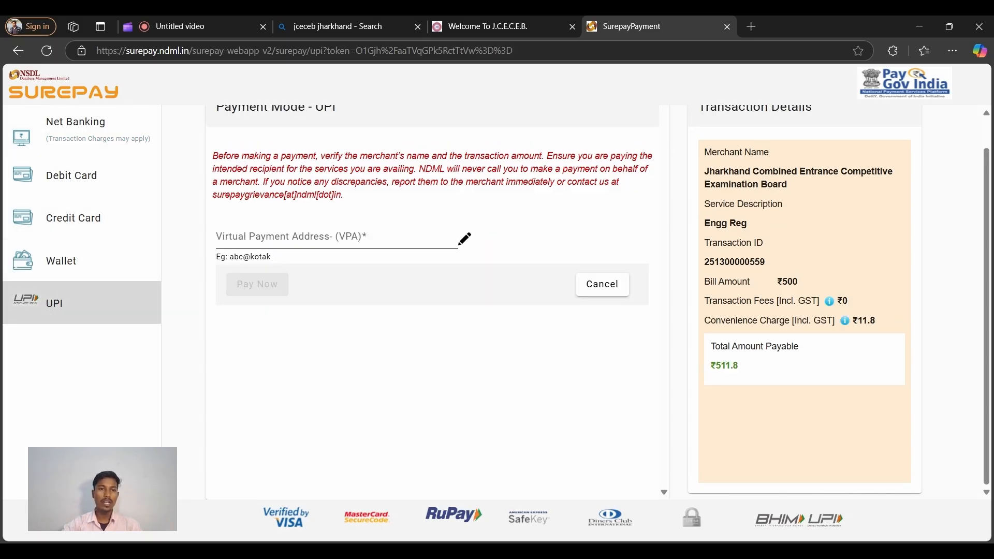
left_click(456, 243)
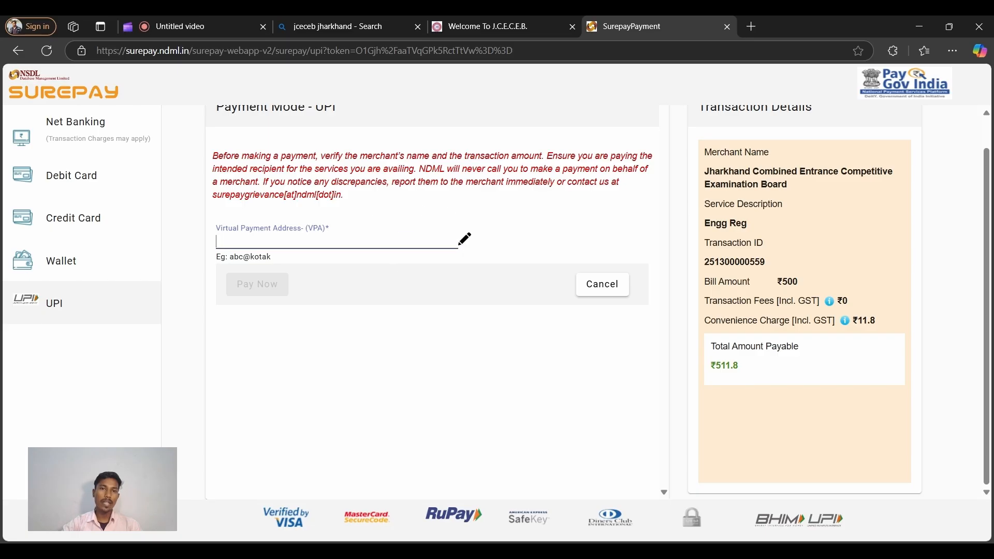
left_click(221, 27)
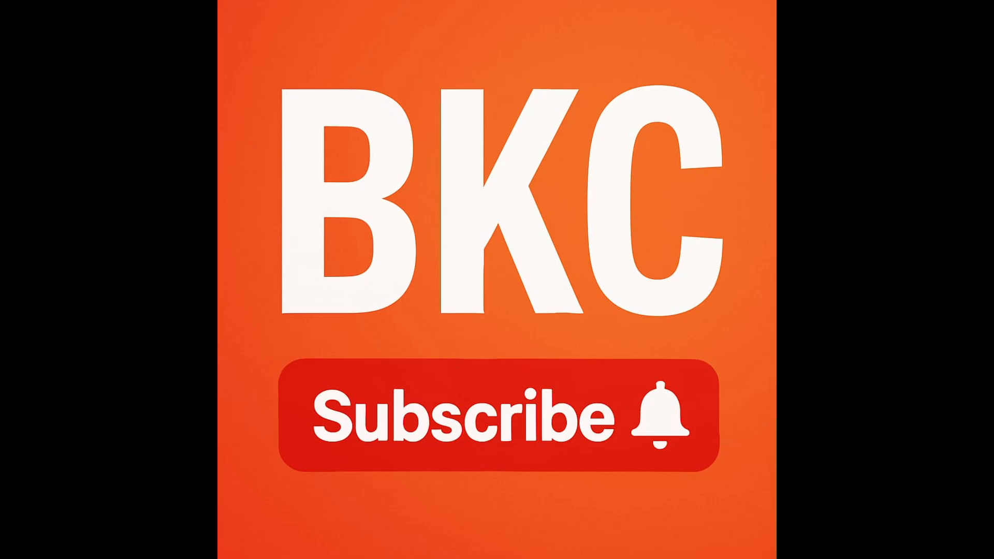